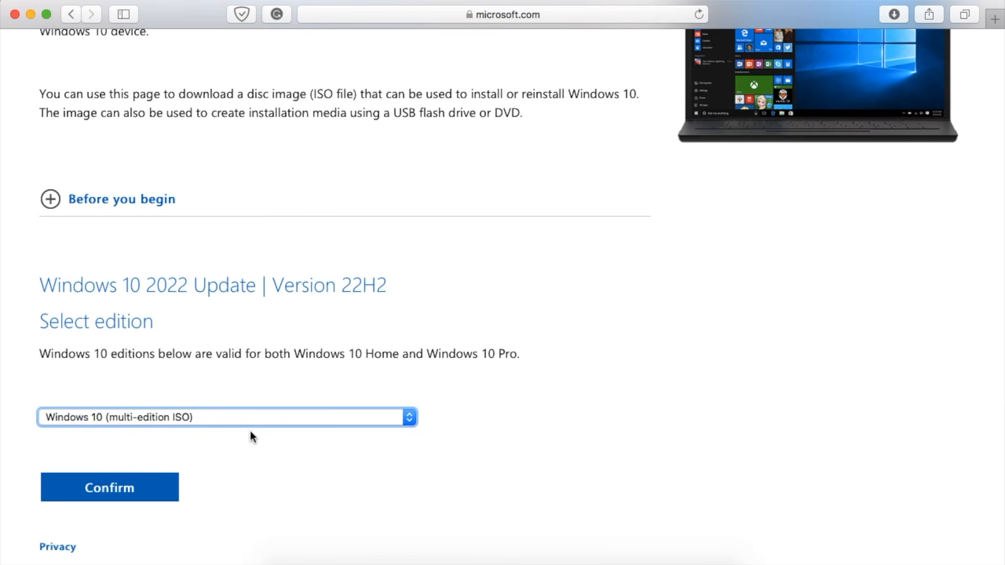
Download the 64-bit Windows 10 (multi-edition ISO) in English (United States), allowing downloads from the Microsoft site
click(134, 490)
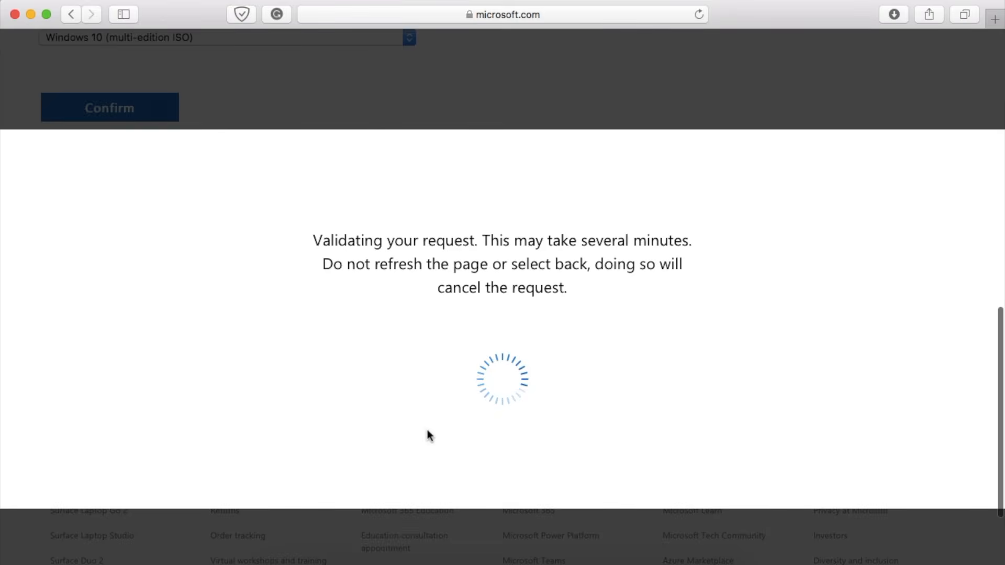
scroll(212, 459, up, 2)
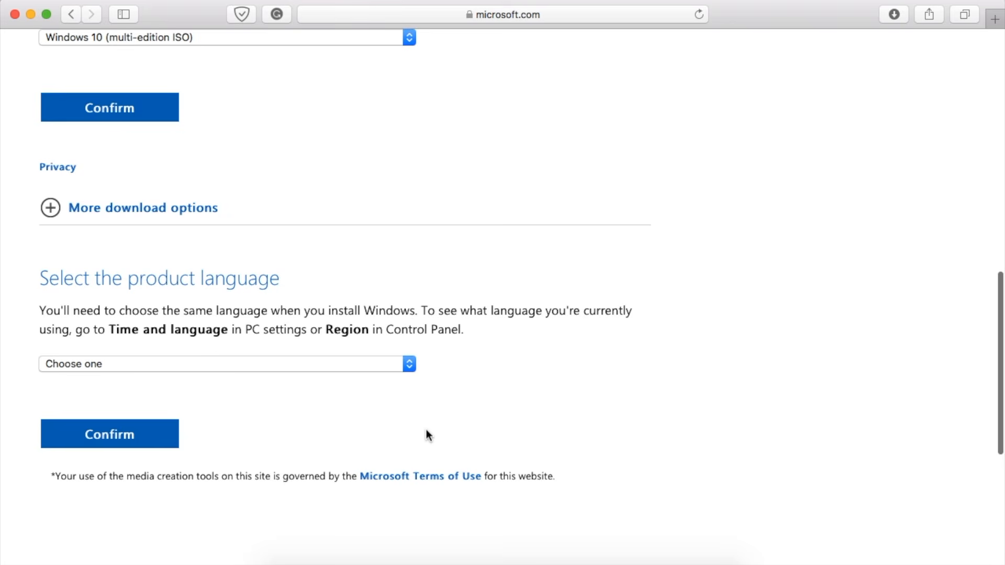
click(220, 362)
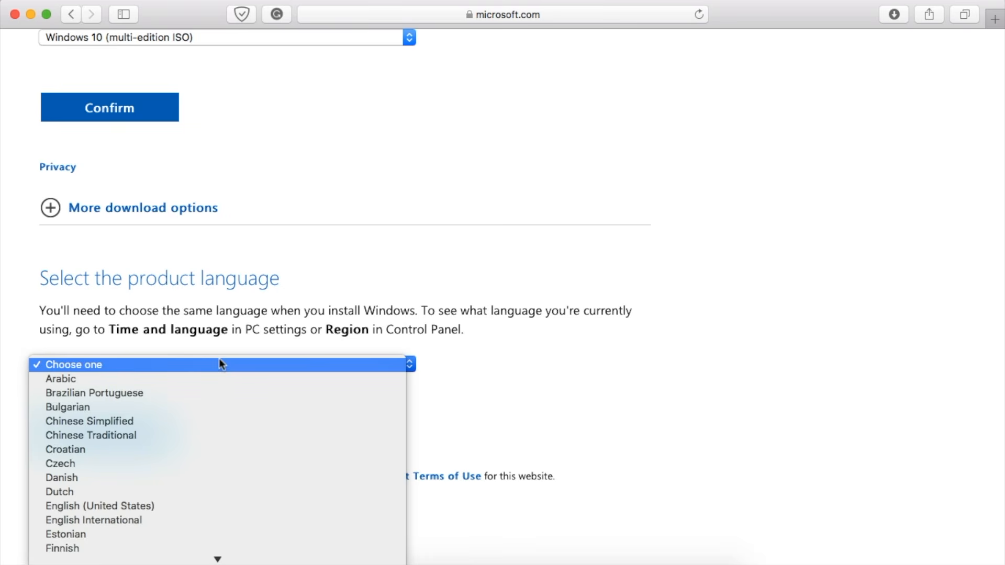
click(187, 506)
click(151, 439)
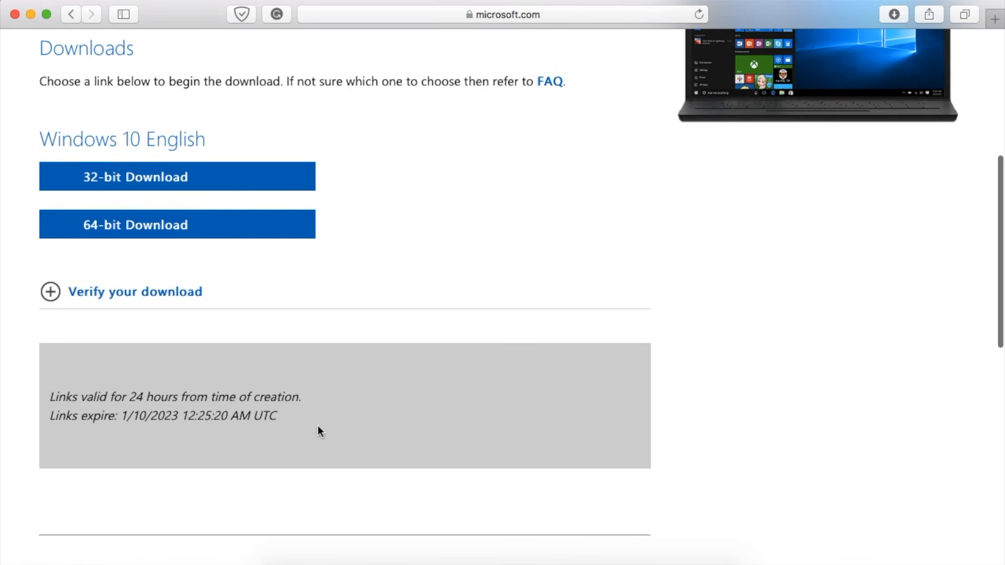
click(166, 230)
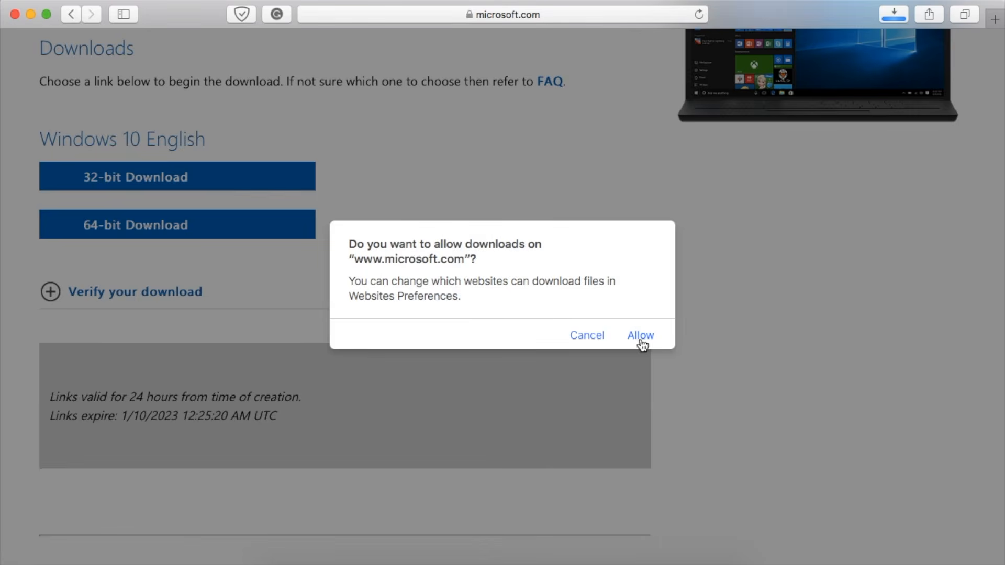
click(641, 337)
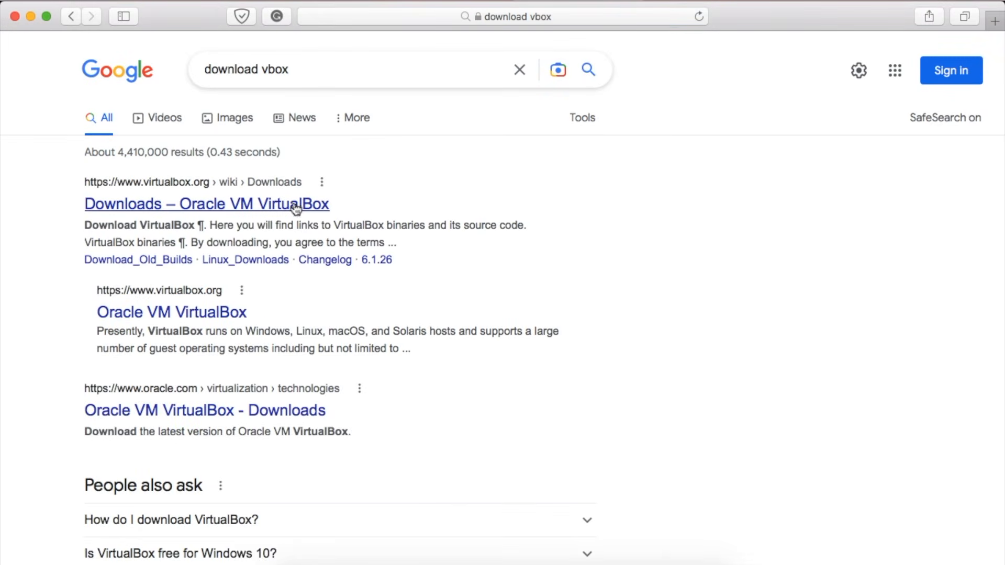
Download the VirtualBox package for macOS / Intel hosts from virtualbox.org, allowing downloads from the site
click(319, 209)
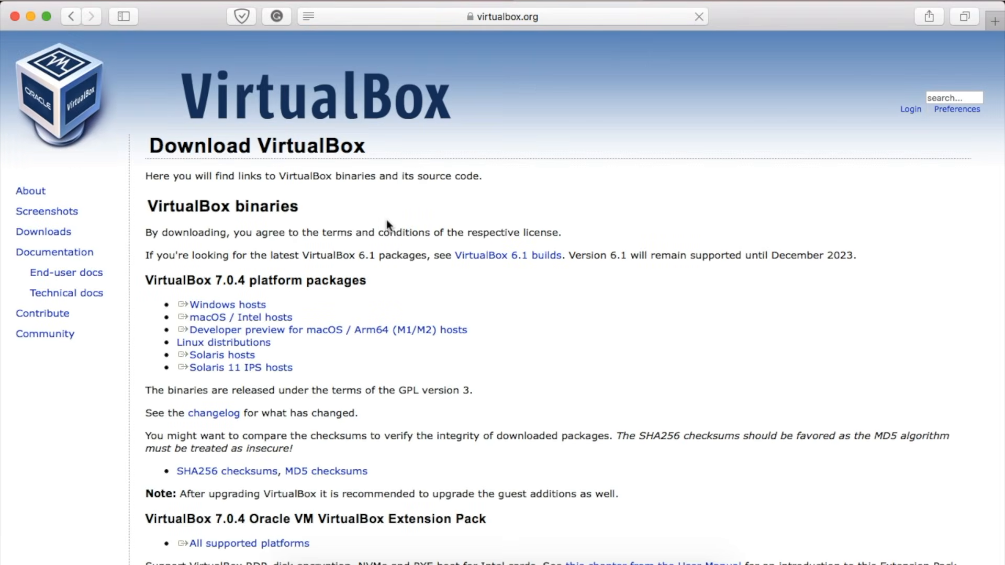
click(266, 317)
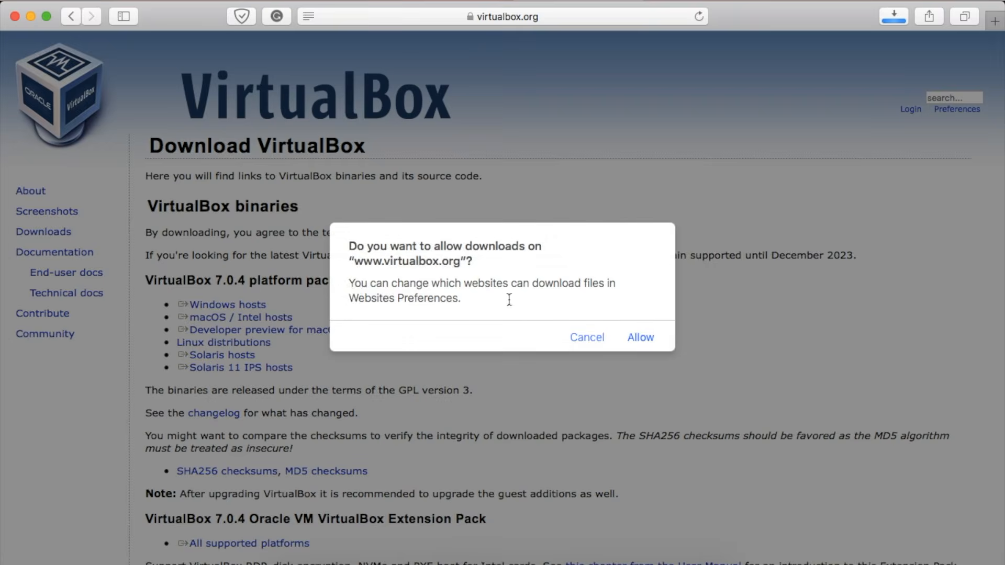
click(639, 340)
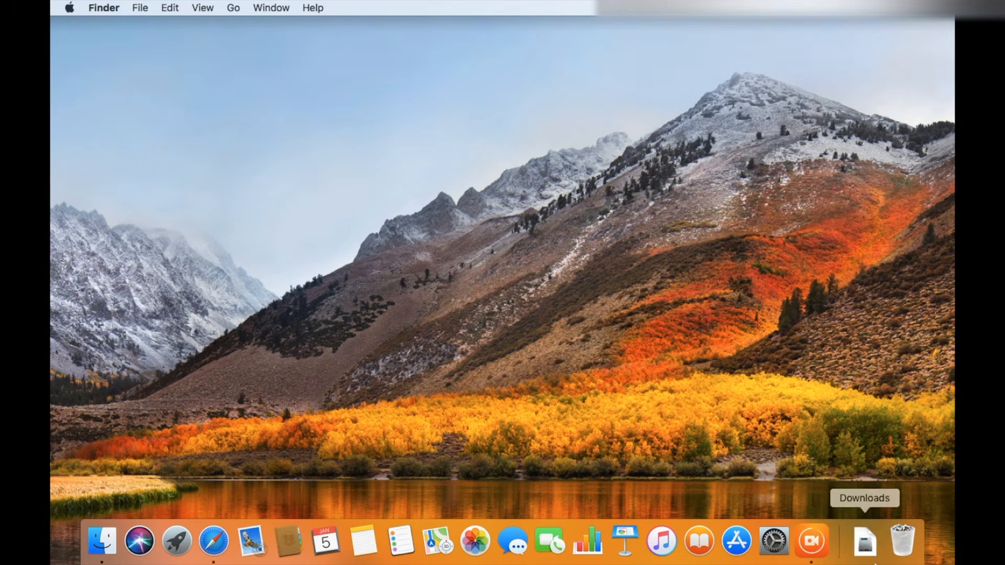
Open the downloaded VirtualBox disk image and launch VirtualBox.pkg, allowing the installer's initial check to run
click(875, 561)
click(863, 482)
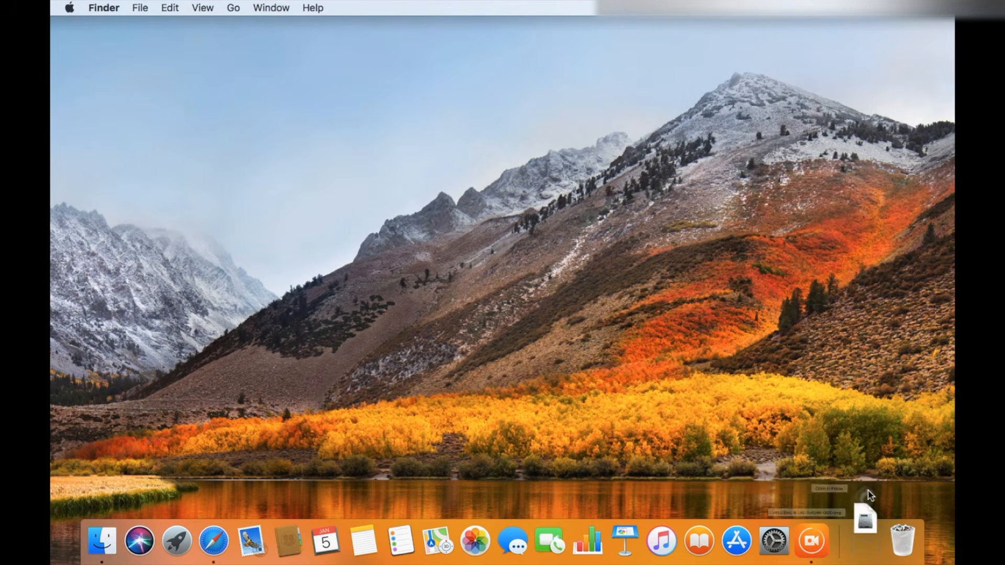
click(256, 148)
double_click(258, 148)
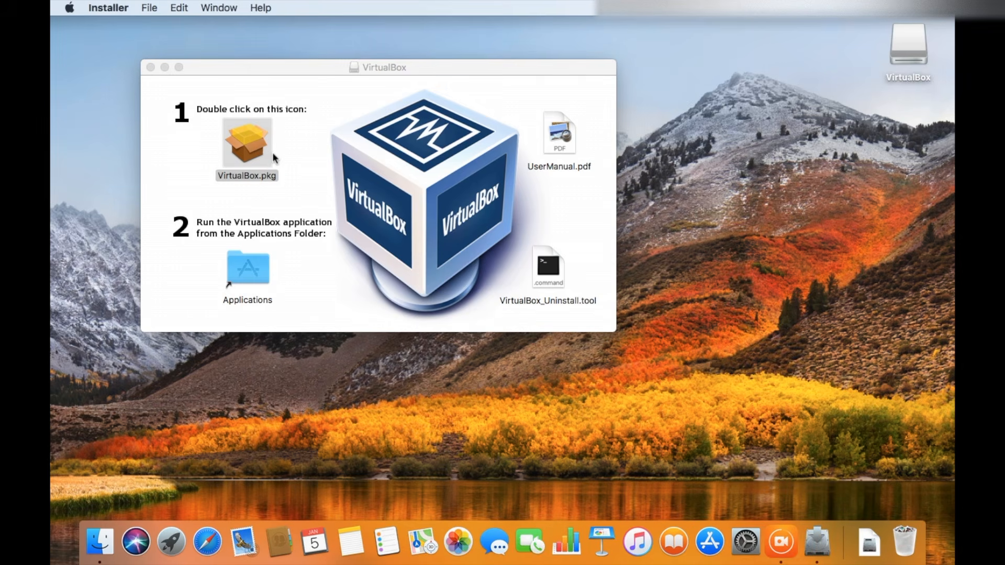
click(605, 198)
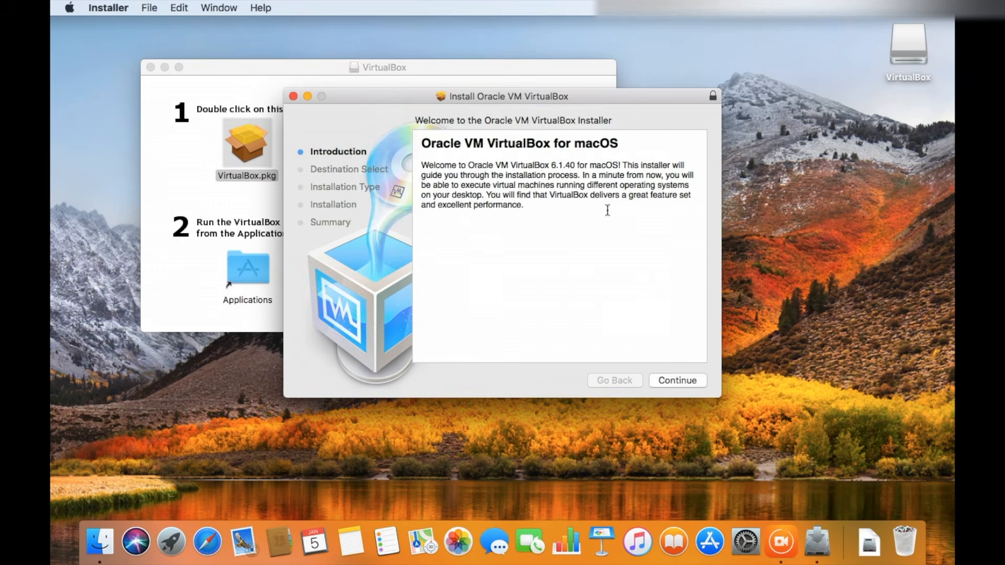
Try to run the standard VirtualBox installation, authorize it with the account password, and dismiss the blocked system extension notice
click(676, 379)
click(675, 381)
text(•••••)
key(Return)
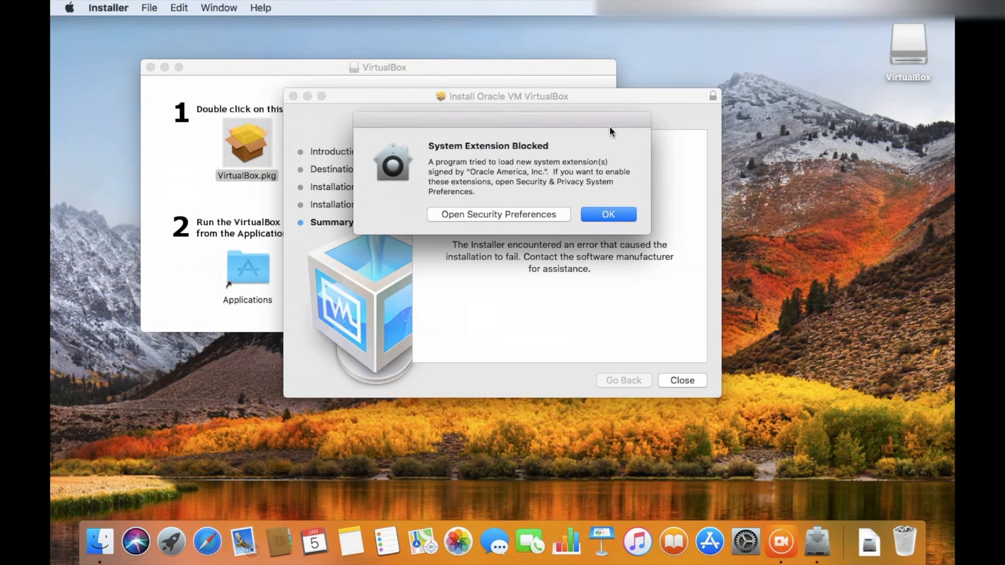
click(609, 214)
Allow Oracle's blocked system software in the Security & Privacy preferences and close the first VirtualBox installer
click(750, 542)
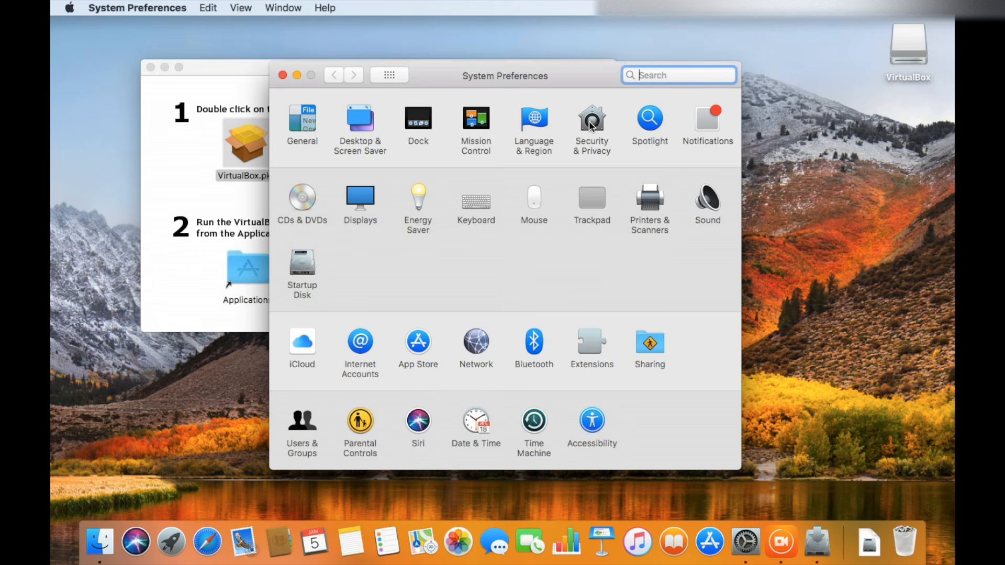
click(588, 121)
click(655, 367)
click(283, 75)
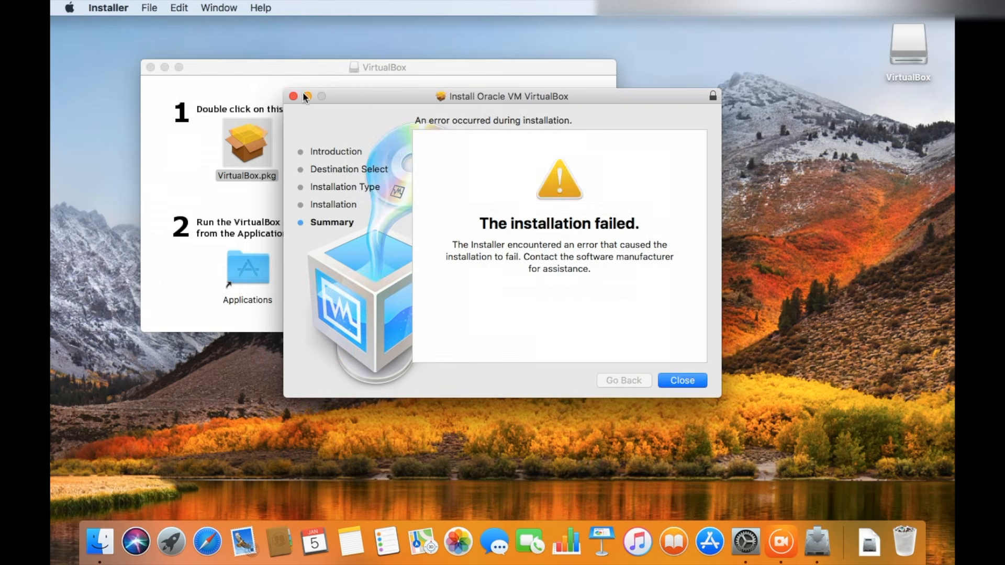
click(683, 380)
click(512, 177)
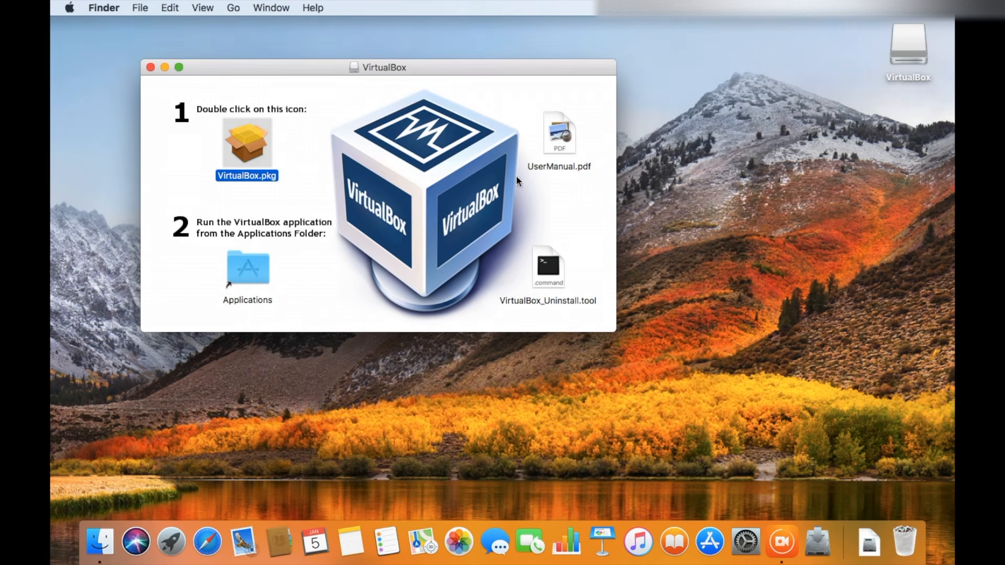
Run VirtualBox.pkg again and perform the standard install on Macintosh HD, authorizing it with the account password
double_click(245, 149)
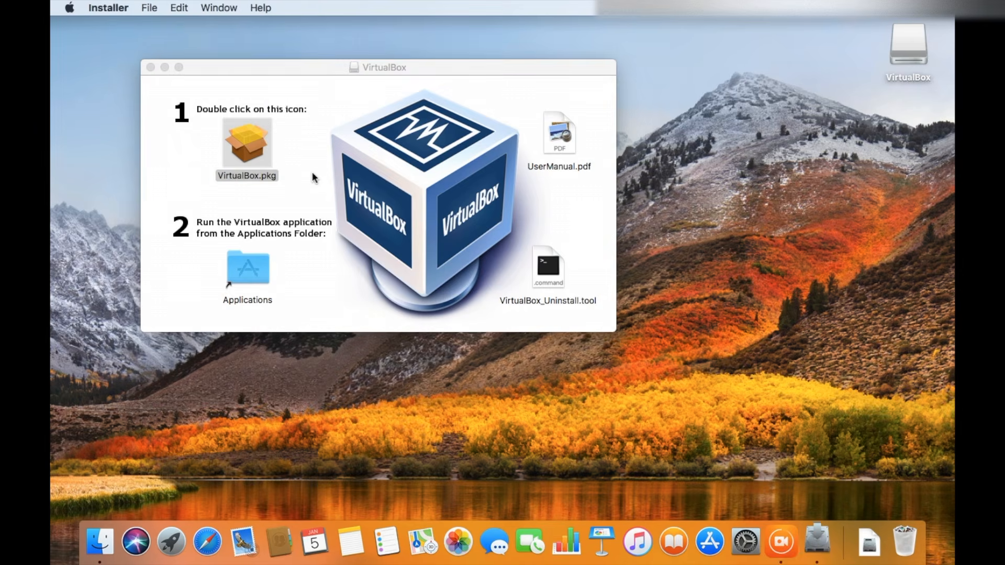
click(627, 203)
click(683, 381)
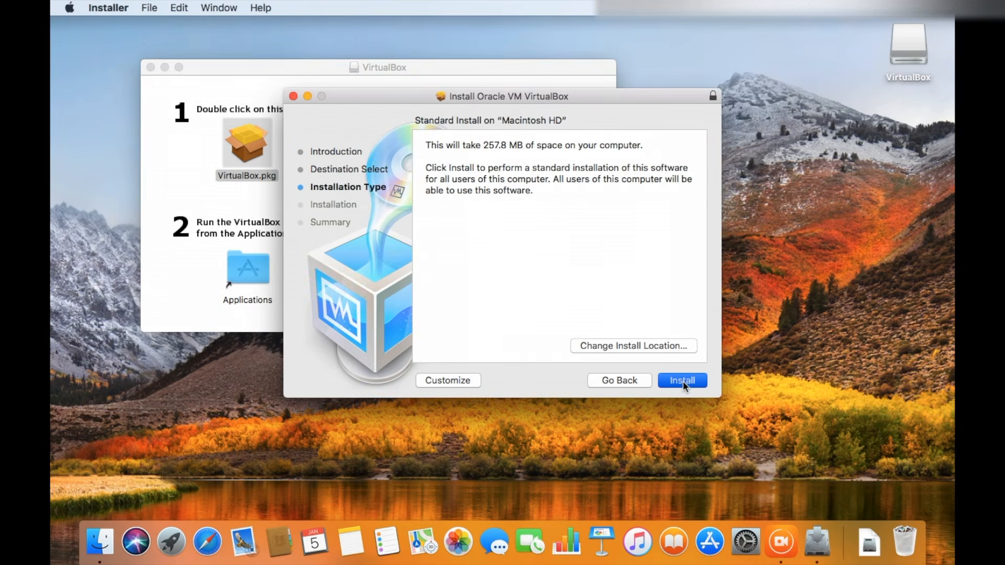
click(682, 380)
text(••••••)
key(Return)
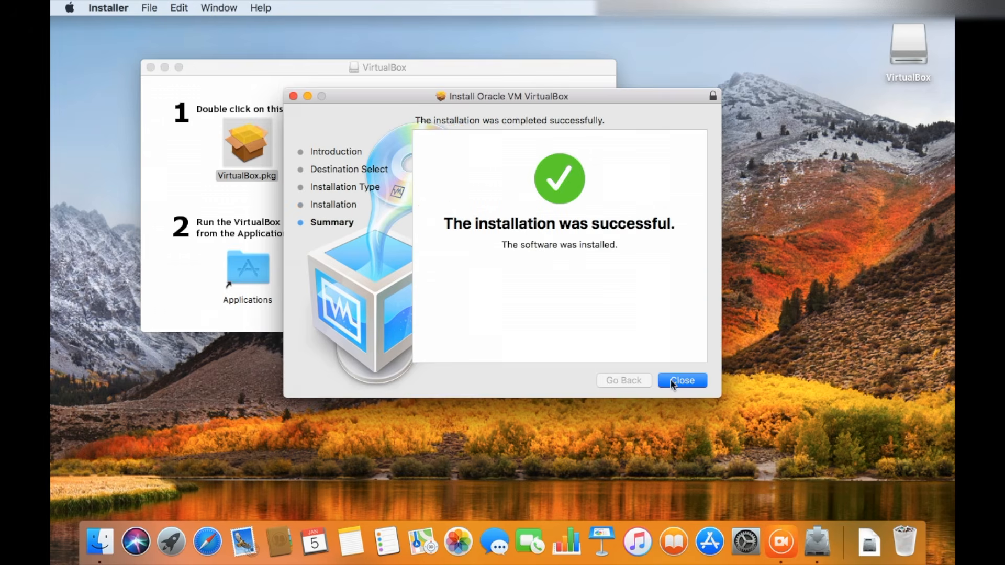
Close the finished installer and its disk image window, and eject the VirtualBox disk from the desktop
click(671, 382)
click(595, 178)
click(151, 67)
drag(908, 46, 900, 538)
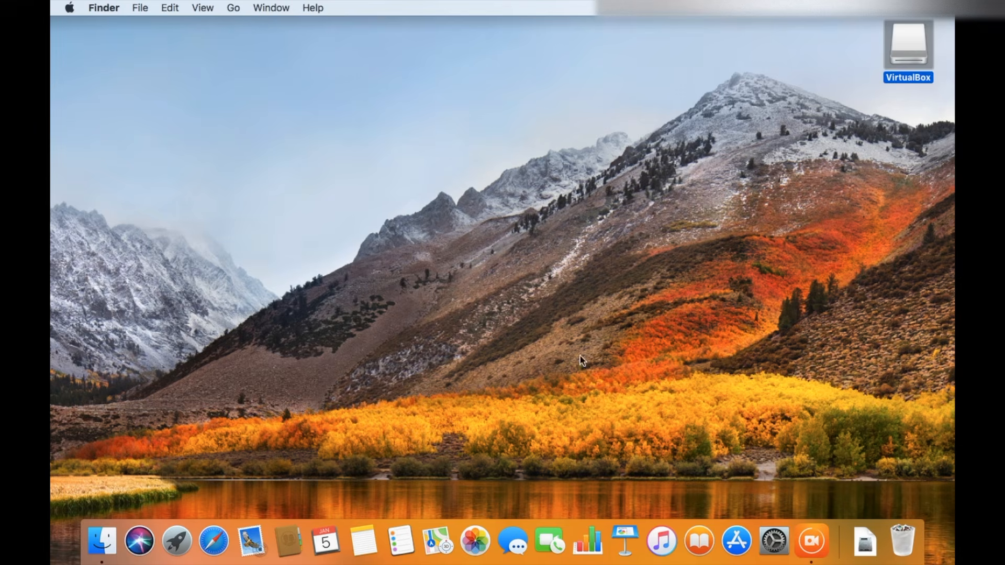
Launch VirtualBox from the installed applications
click(206, 543)
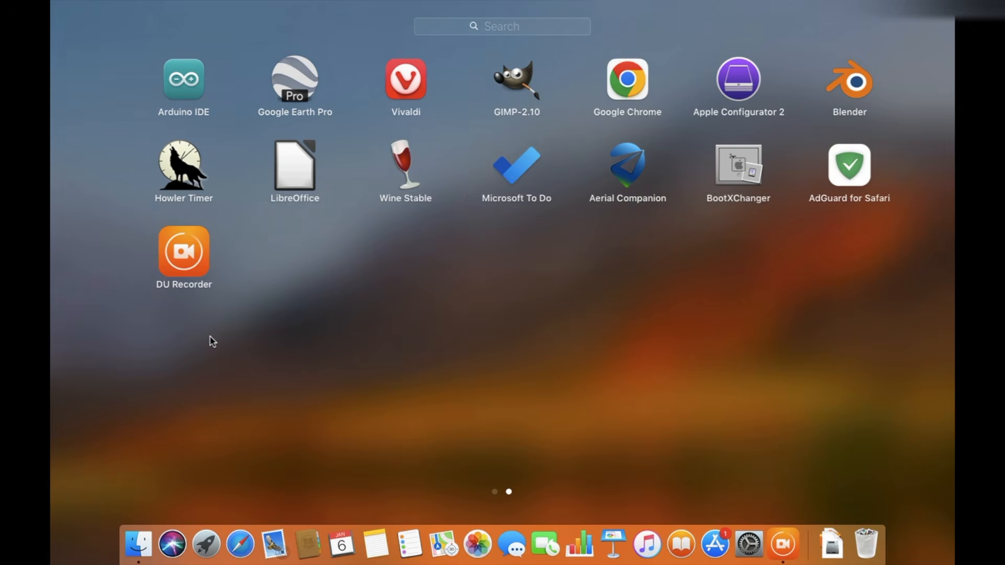
scroll(212, 341, left, 2)
click(274, 416)
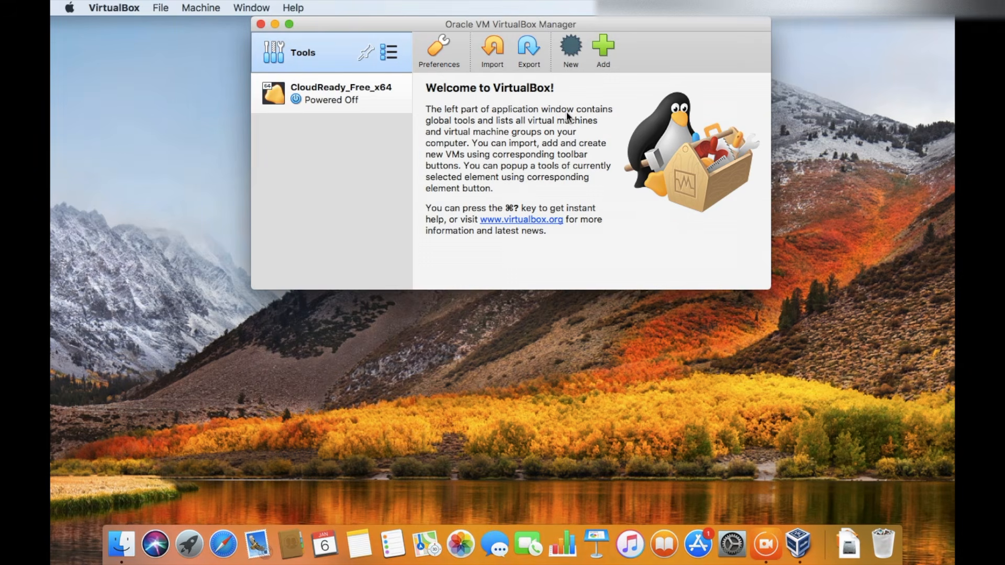
Start a new virtual machine named Windows 10 and allocate 5549 MB of memory to it
key(super+n)
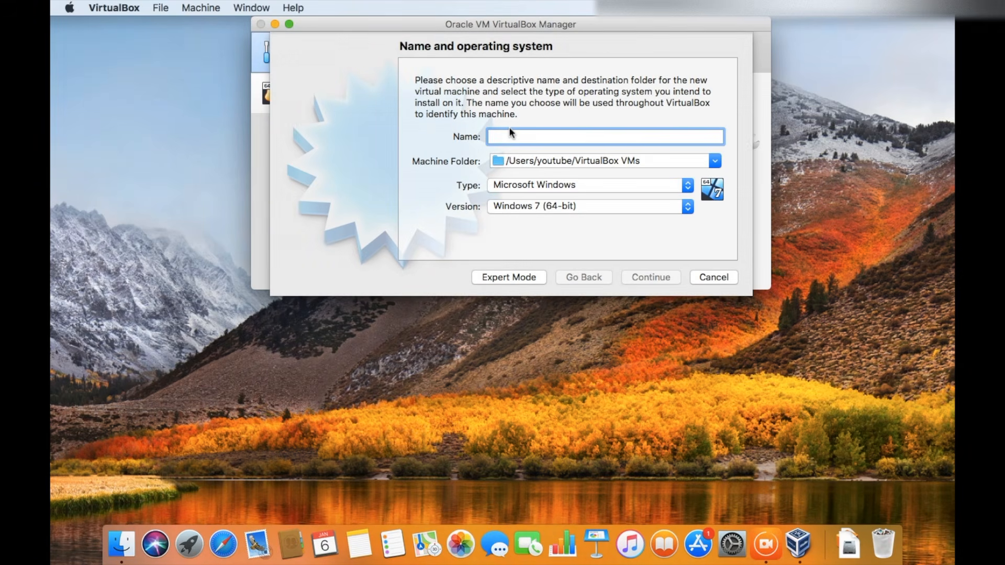
text(Windows)
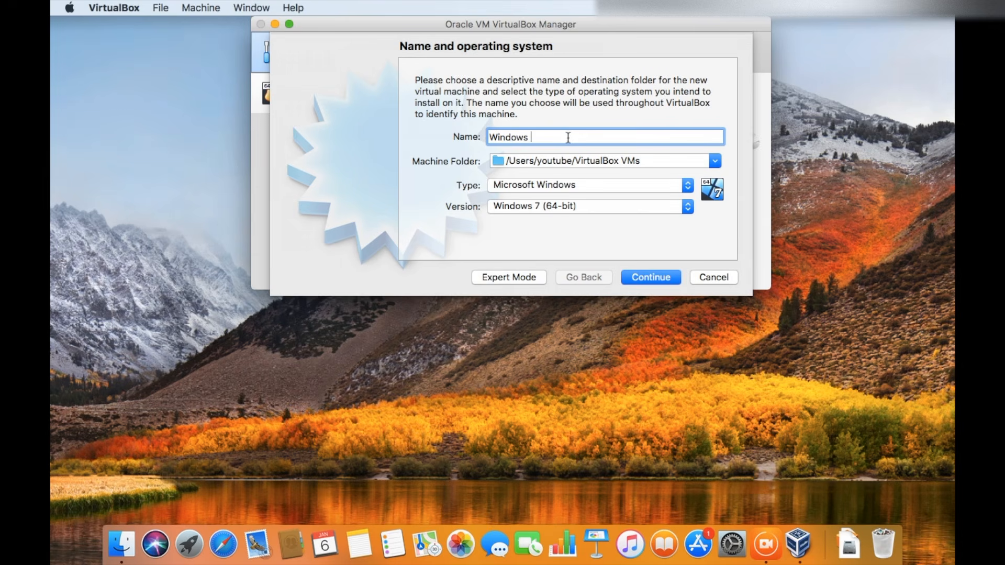
text(10)
click(638, 277)
drag(467, 134, 571, 138)
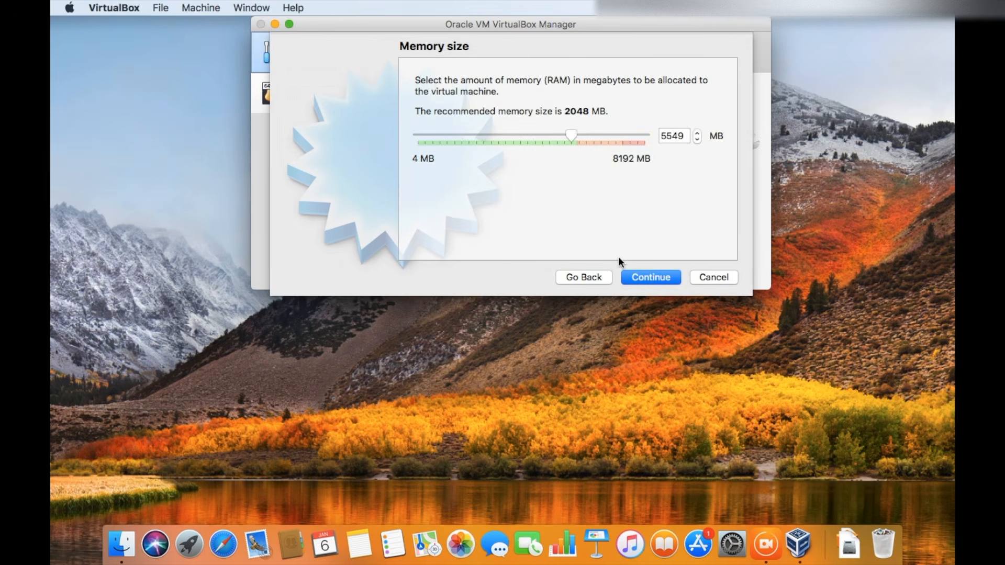
click(649, 278)
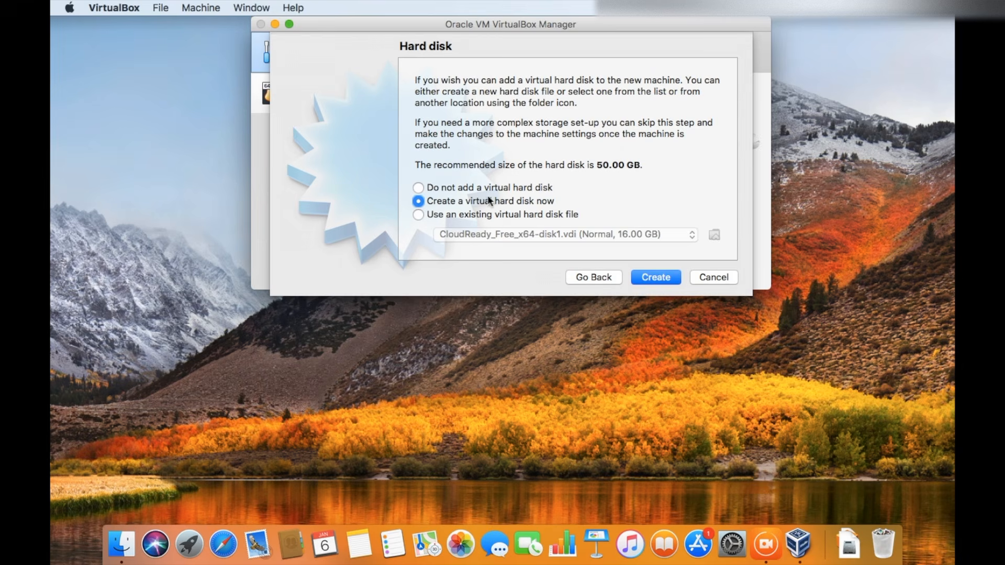
Choose to create a virtual hard disk now, using the VDI file type and dynamically allocated storage
click(661, 279)
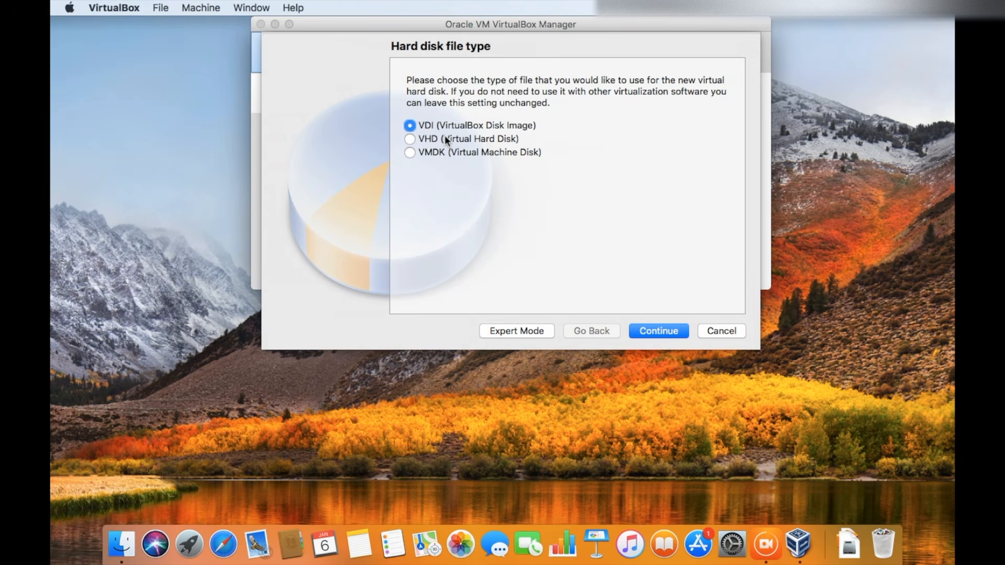
click(444, 135)
click(464, 123)
click(675, 335)
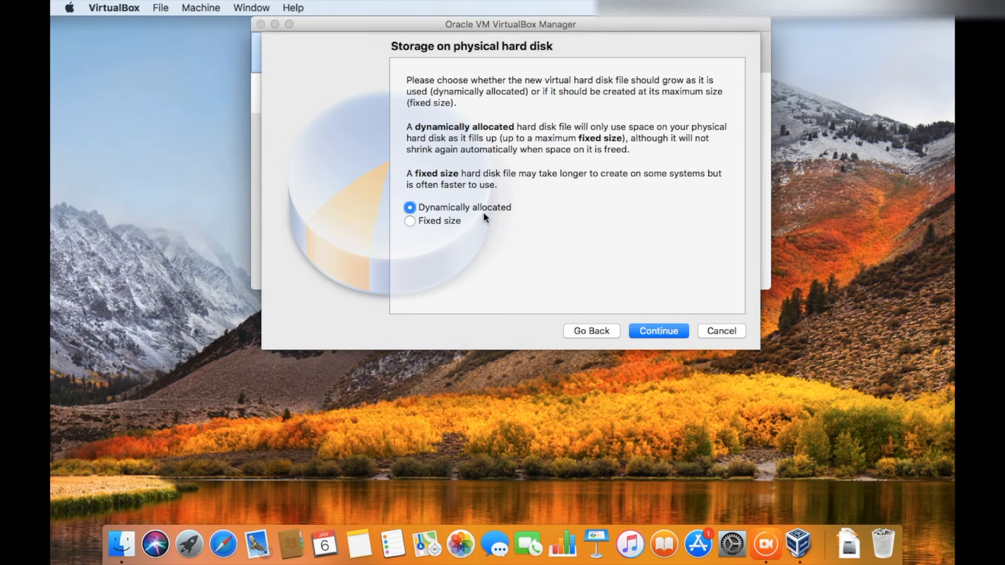
click(660, 331)
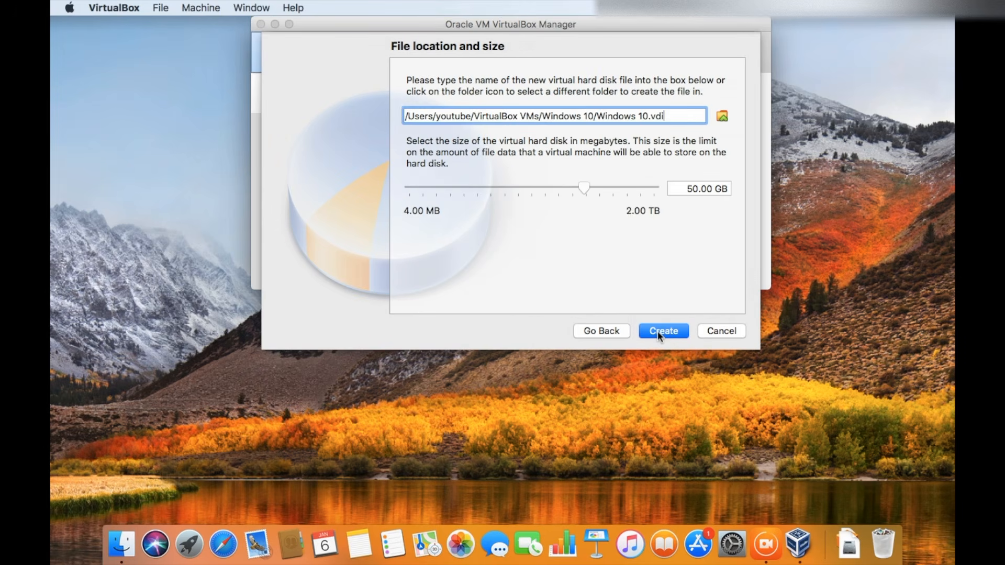
Edit the virtual hard disk's size and create the disk, completing the Windows 10 virtual machine
click(697, 187)
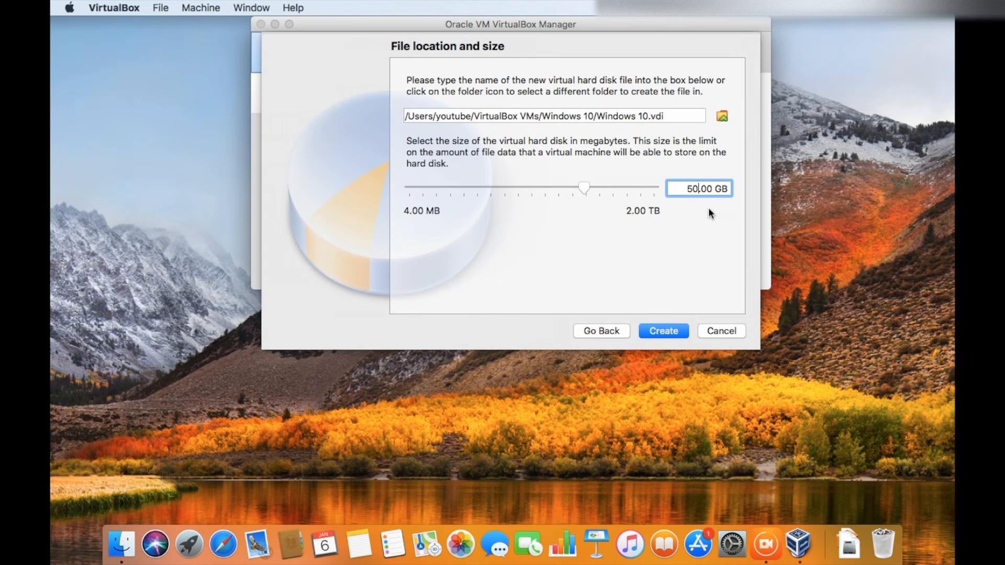
text(0)
key(Escape)
key(Escape)
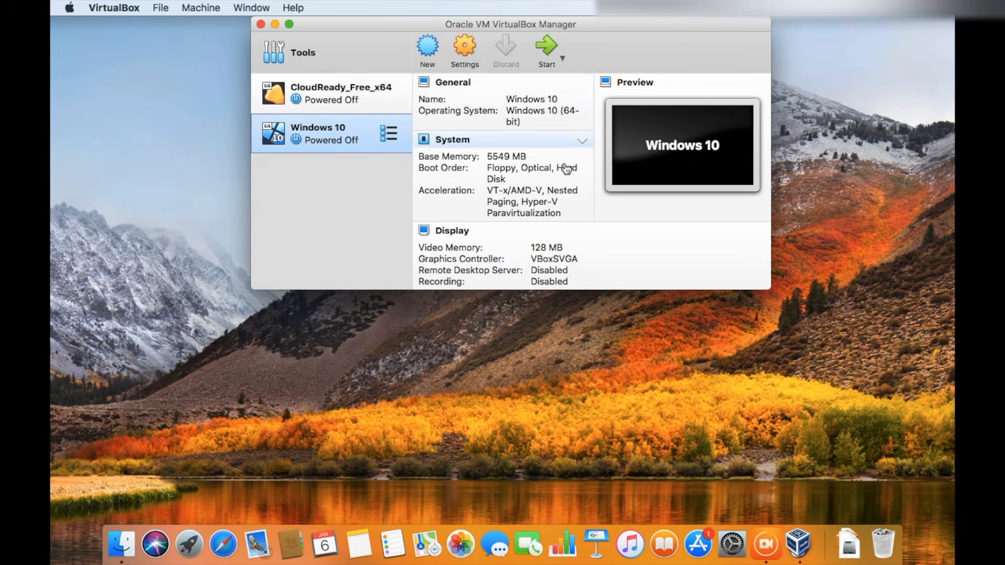
Adjust the number of processors in the Windows 10 machine's system settings and return to its general settings
click(467, 53)
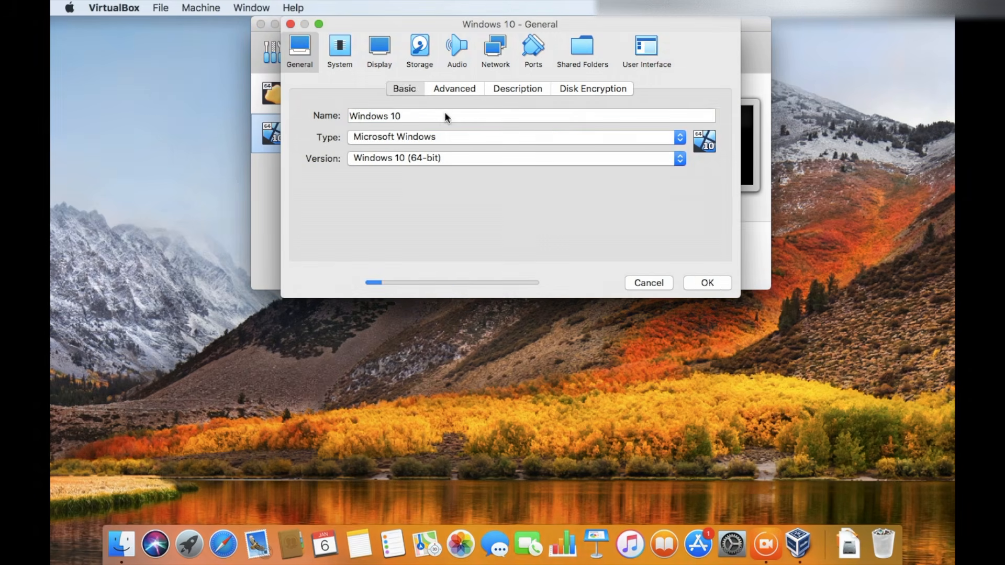
click(339, 52)
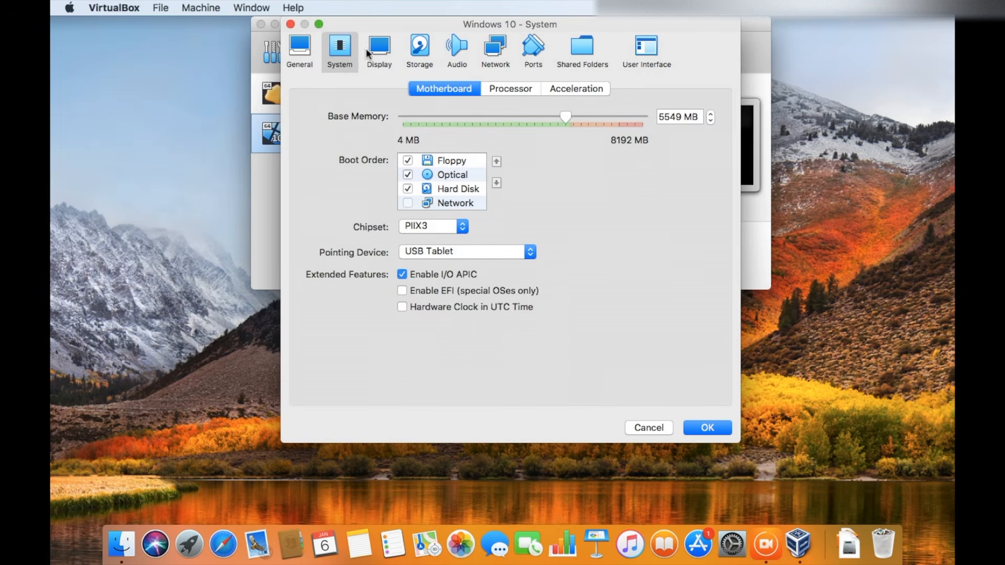
click(523, 90)
click(489, 116)
click(314, 50)
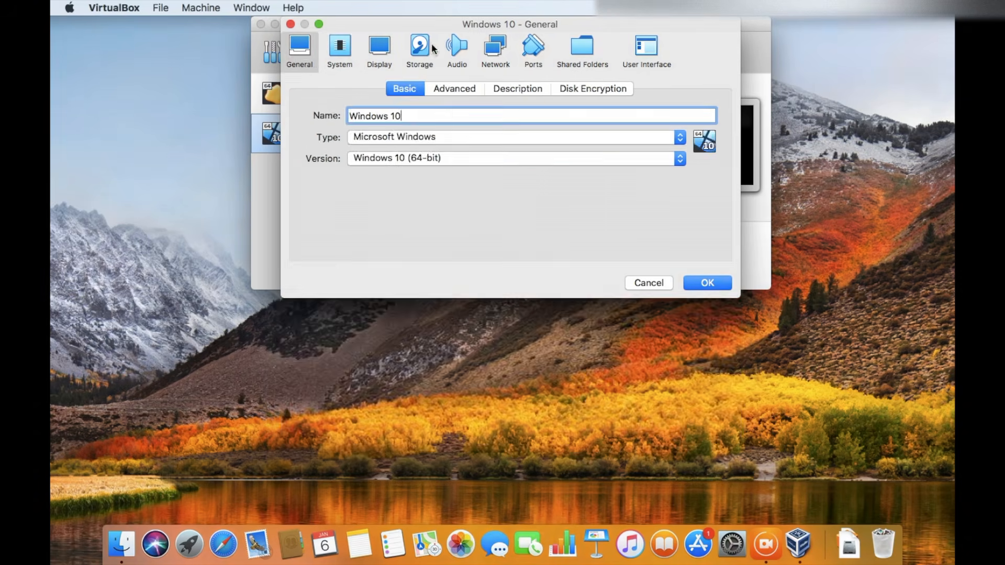
Attach Windows 10.iso from Downloads to the Windows 10 machine's empty optical drive and save the settings
click(420, 50)
click(347, 144)
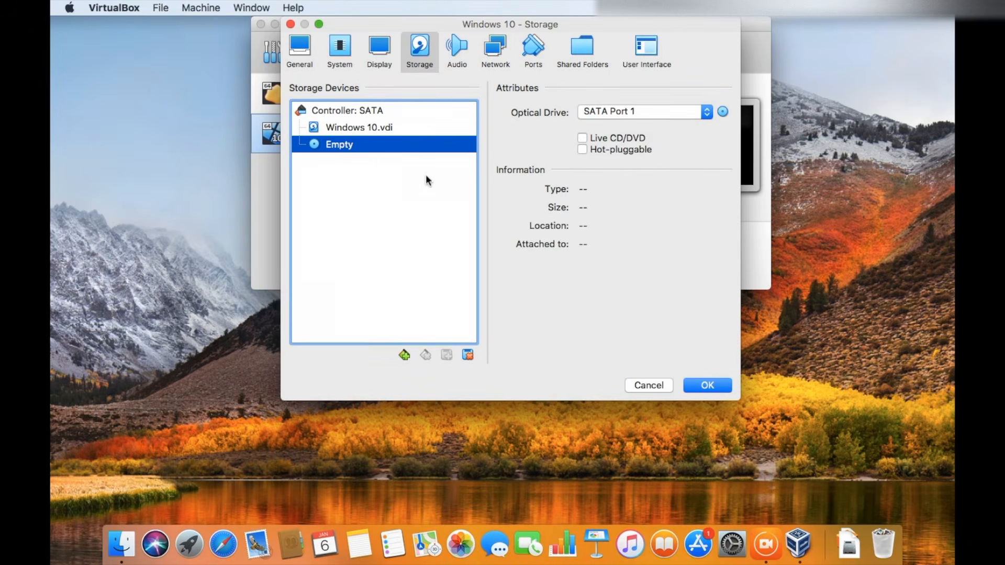
click(722, 112)
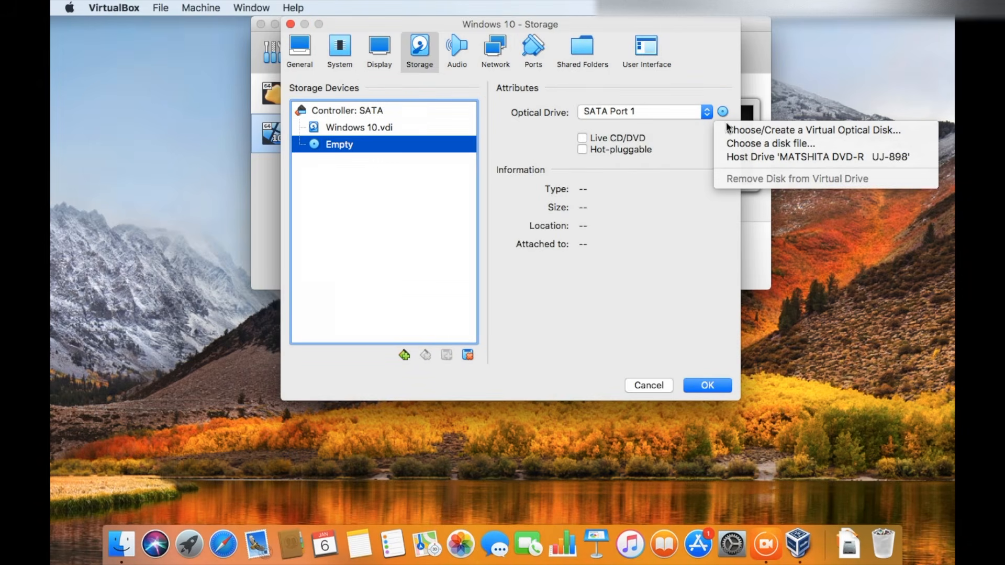
click(820, 147)
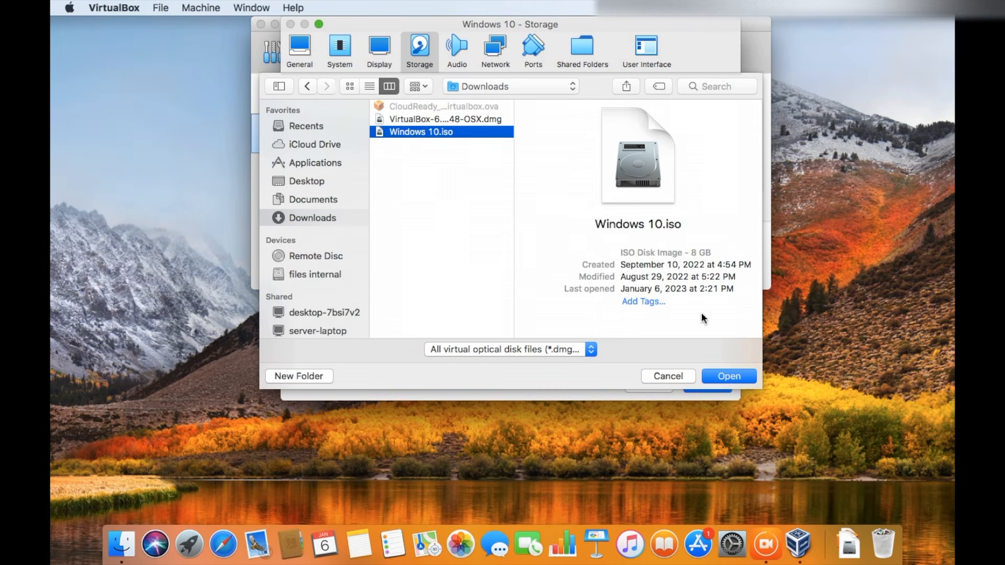
drag(602, 225, 709, 231)
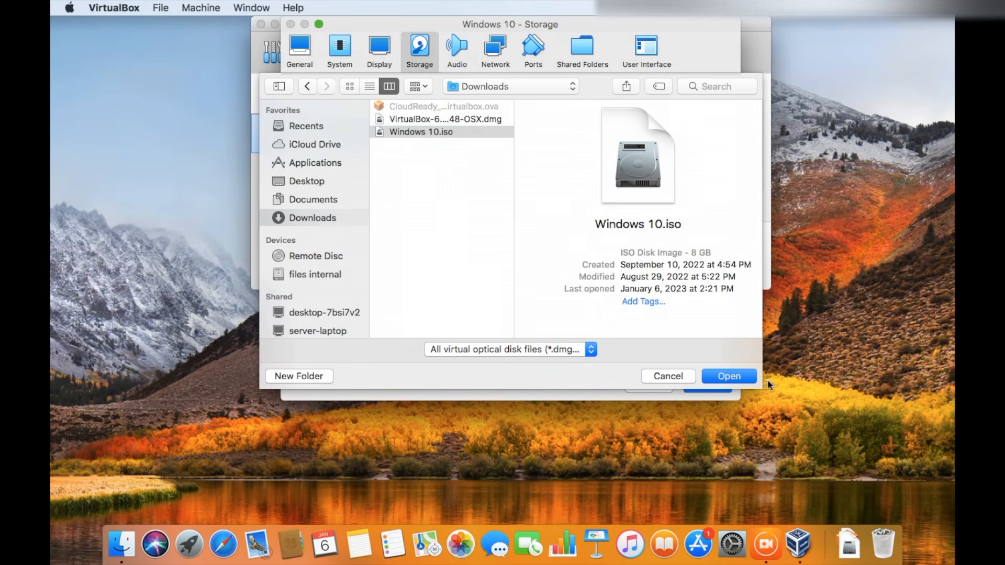
click(728, 376)
click(707, 385)
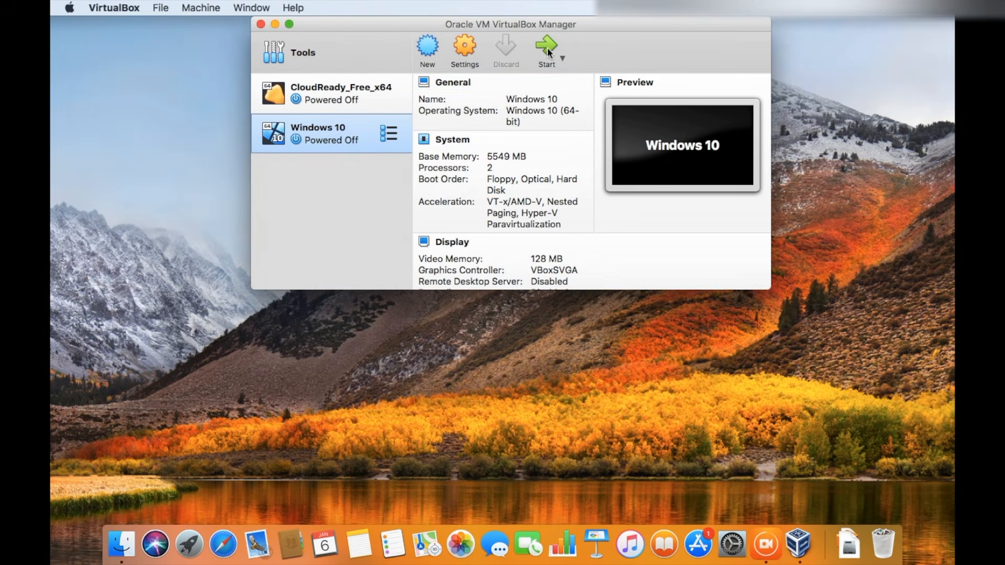
Start the Windows 10 virtual machine and boot into Windows 10 Setup (64-bit)
click(568, 57)
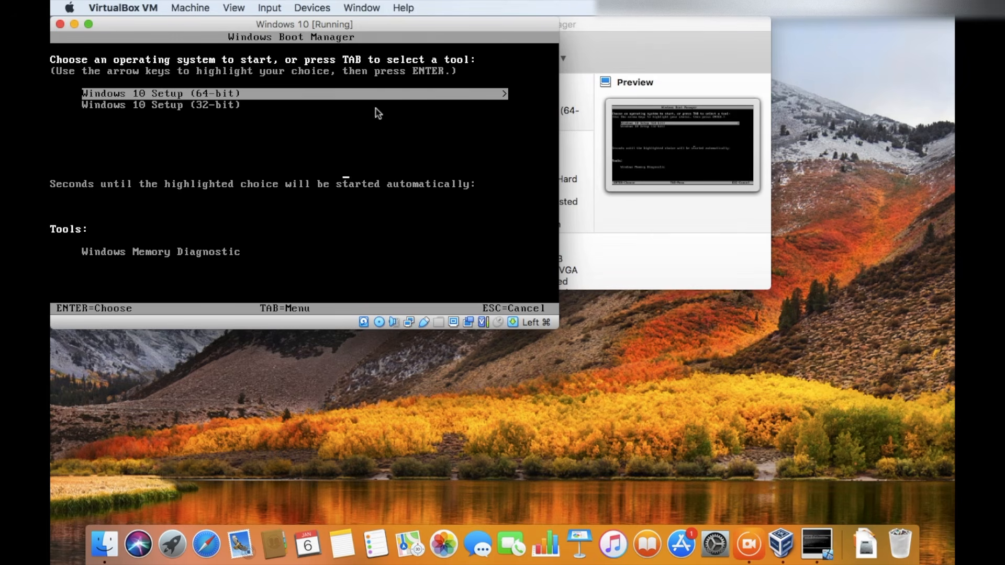
click(367, 110)
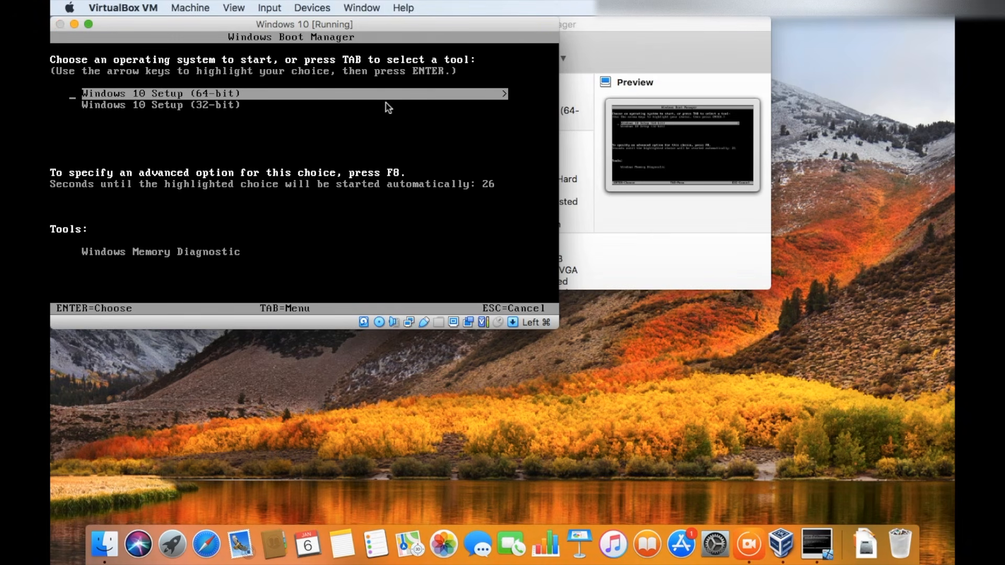
click(332, 245)
key(Return)
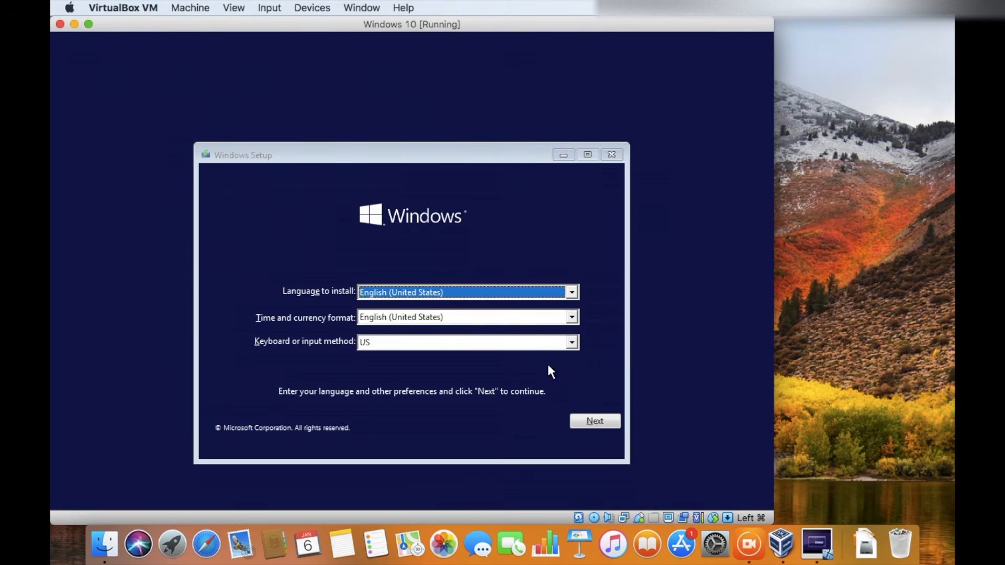
Accept English (United States) with the US keyboard, start the Windows installation and proceed to the operating system selection
click(585, 422)
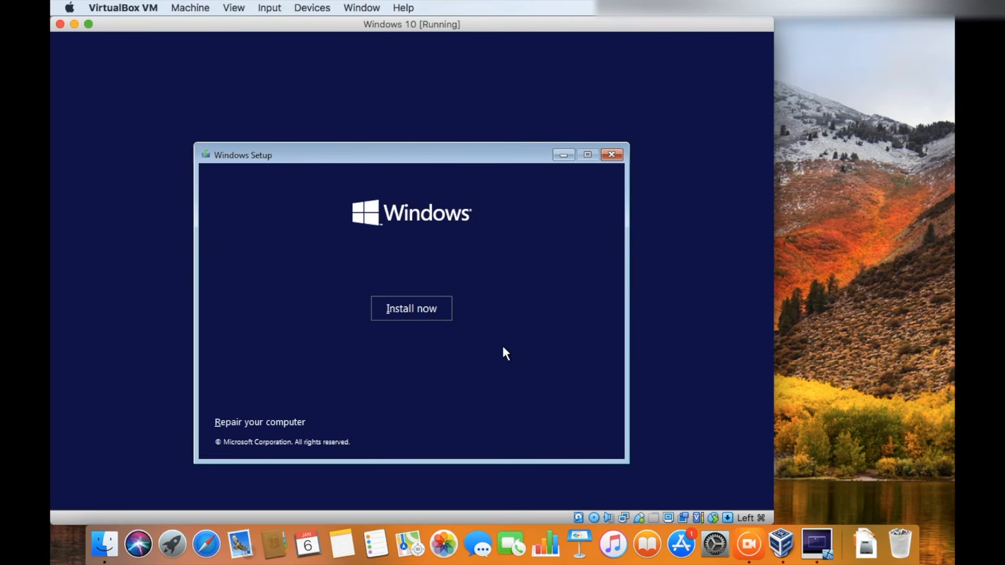
click(444, 316)
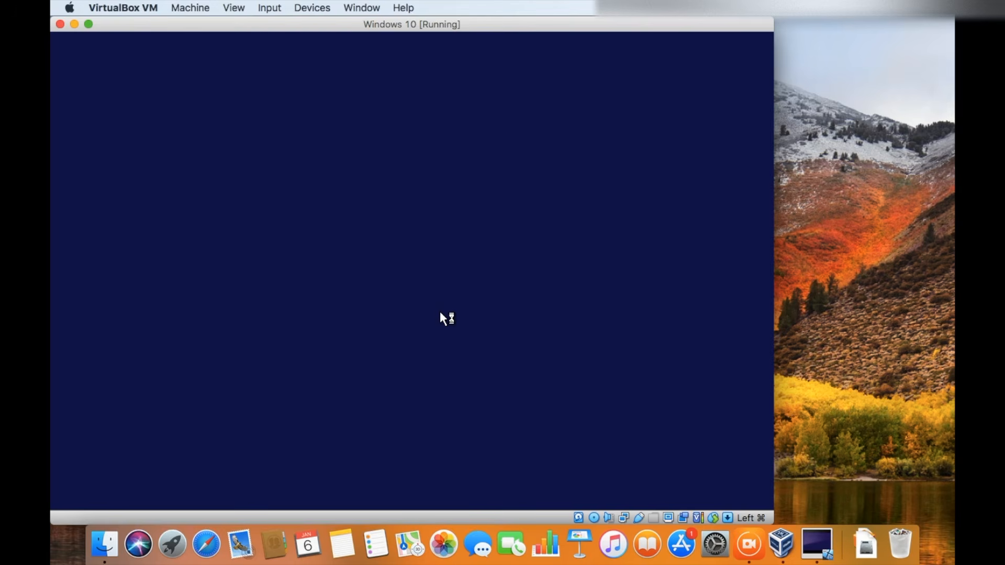
click(479, 424)
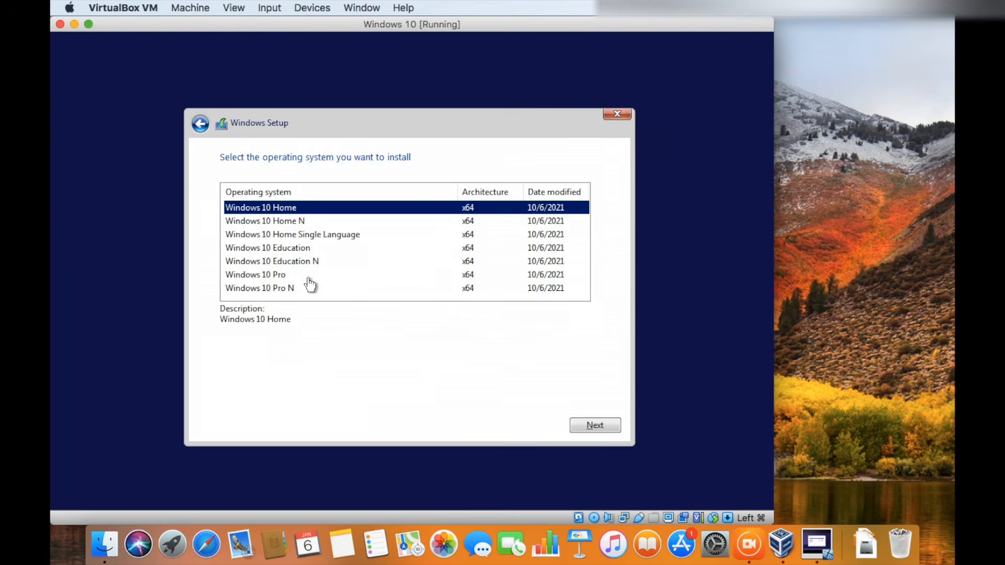
Select Windows 10 Pro as the operating system to install and proceed to the installation type choice
click(309, 276)
click(591, 424)
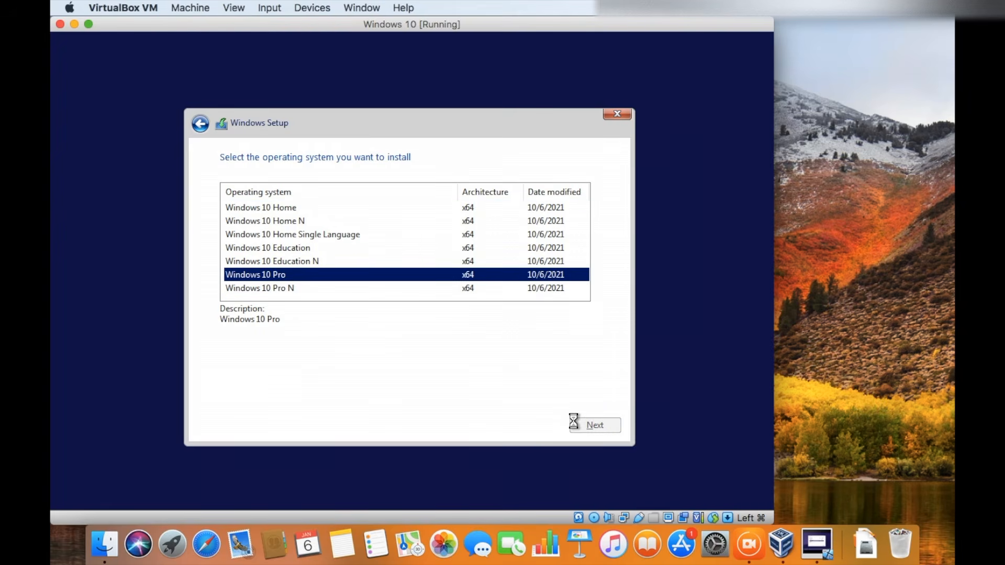
click(573, 430)
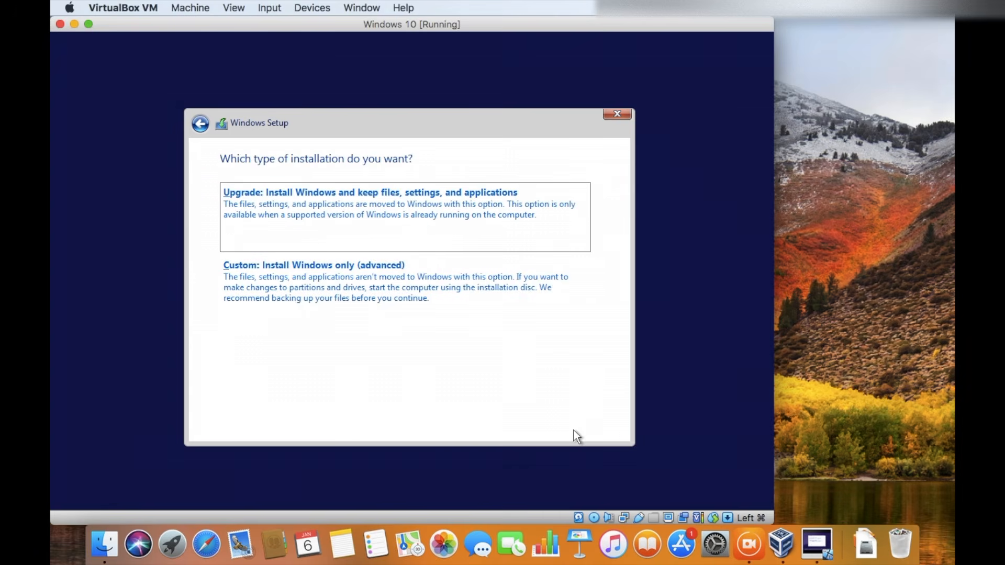
Choose the custom installation and install Windows on the unallocated space of Drive 0
click(344, 313)
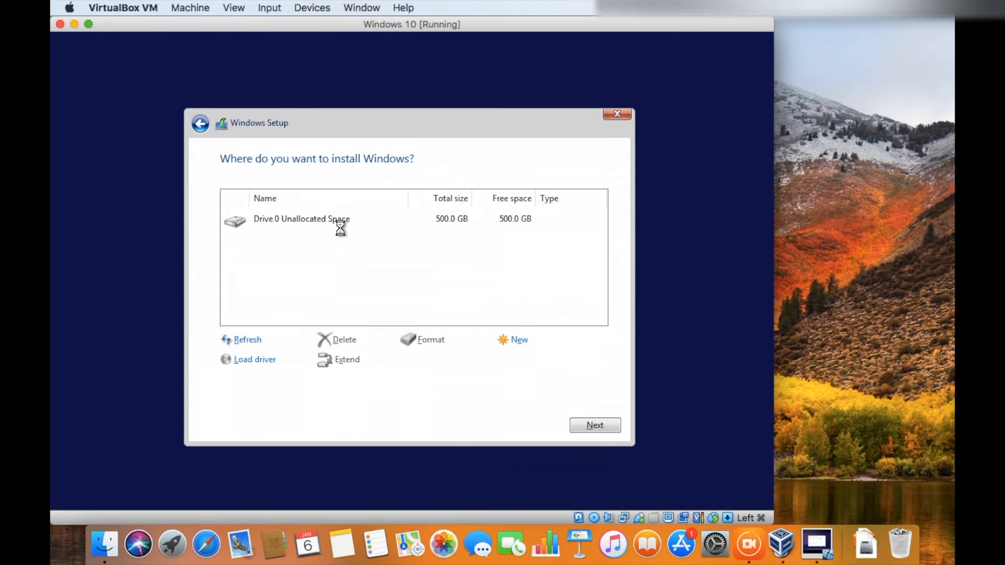
click(339, 218)
click(596, 425)
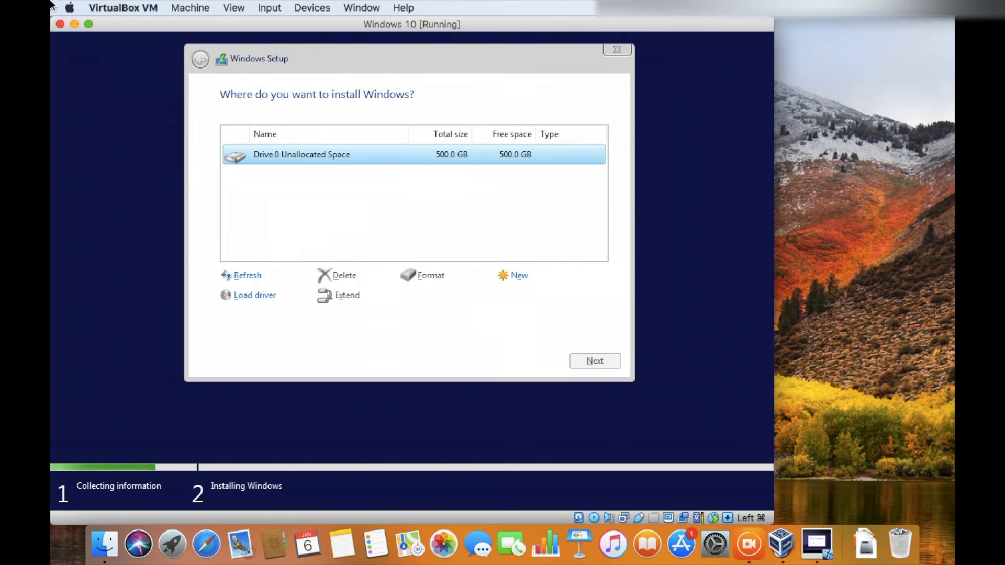
Switch the virtual machine to full-screen mode and confirm United States as the Windows region
click(89, 25)
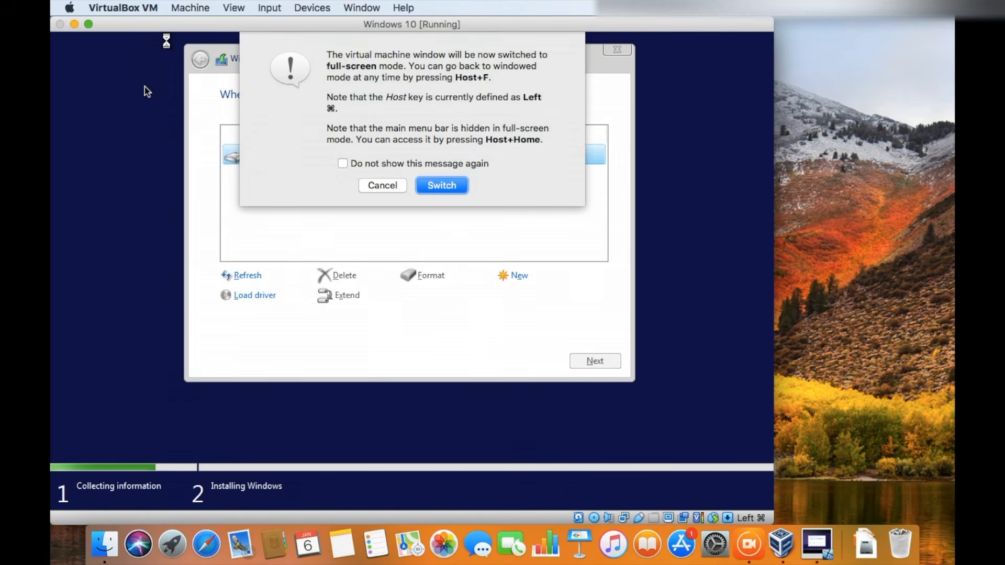
click(458, 189)
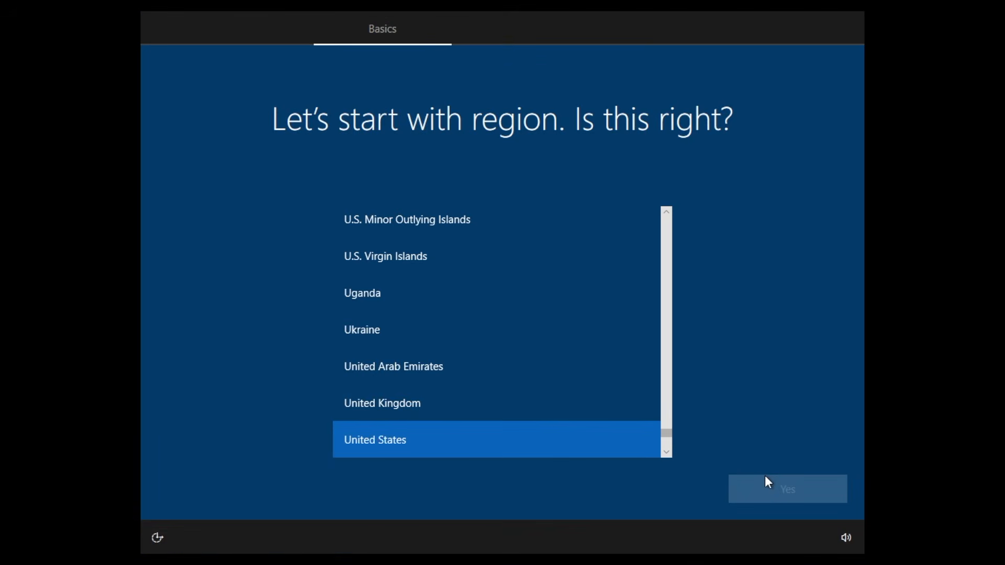
click(765, 476)
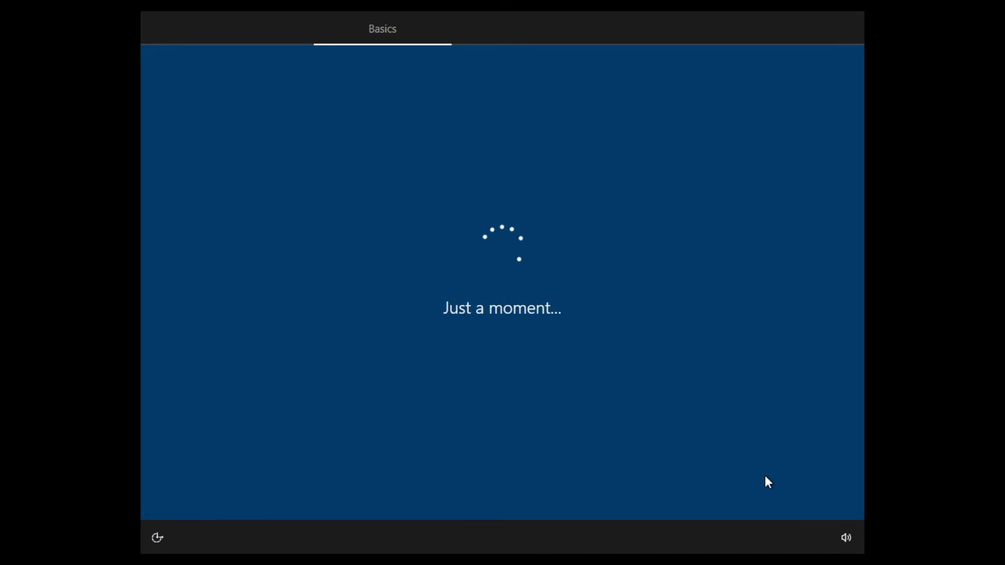